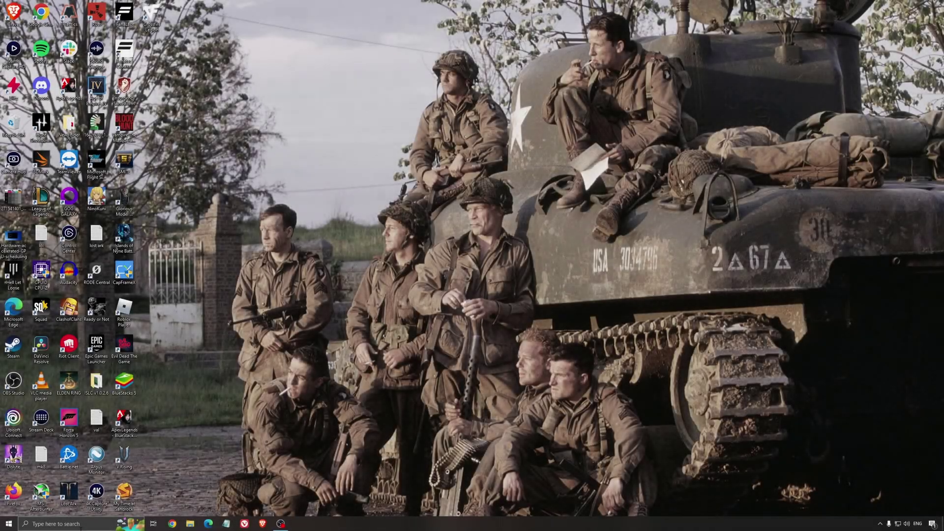
- Open the Windows Game Mode settings, review the Xbox Game Bar and Captures options, and close Settings
click(83, 525)
text(game mode)
key(Return)
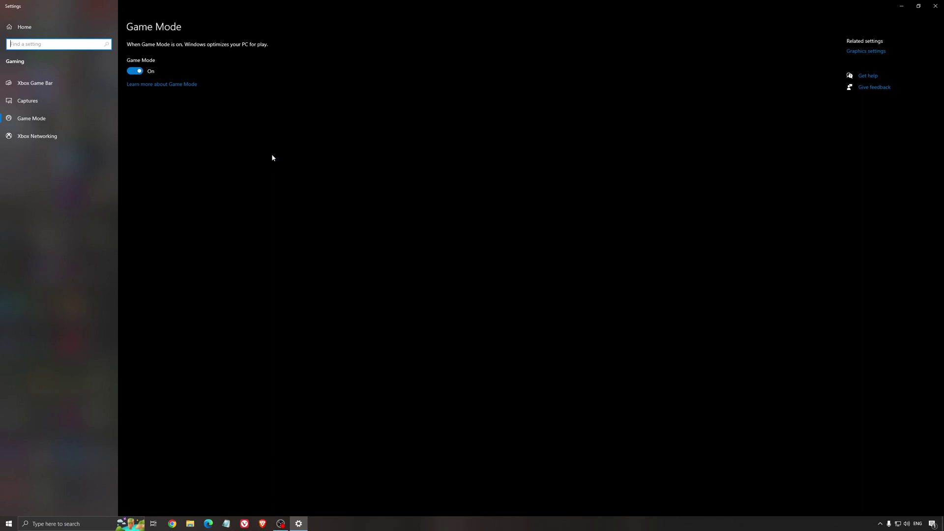
click(61, 88)
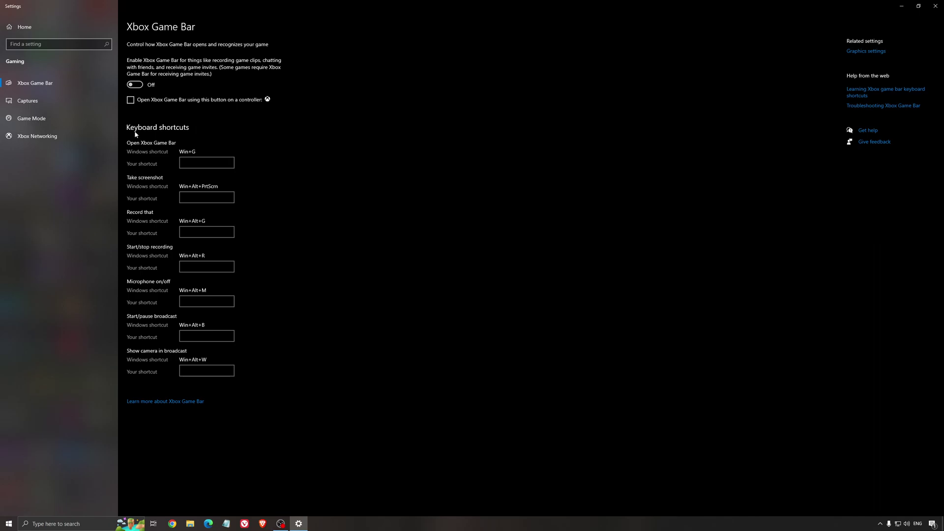
click(47, 101)
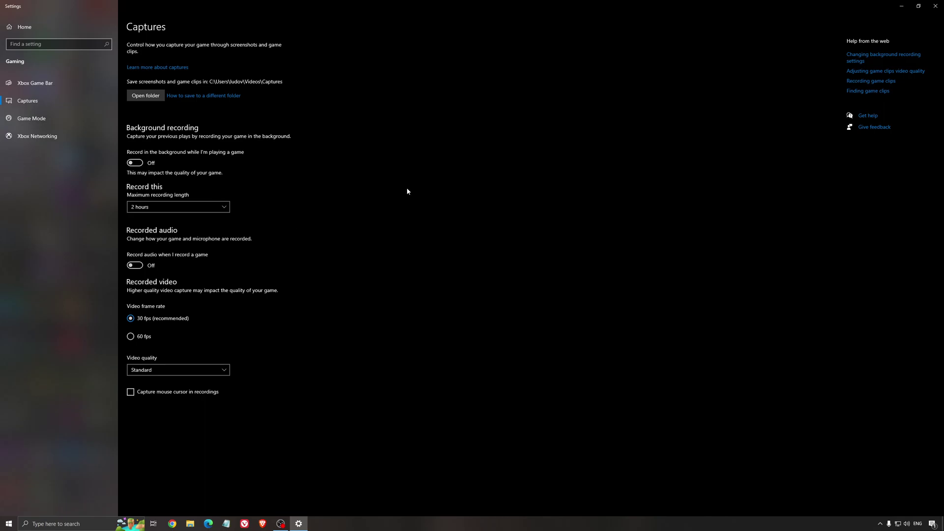
click(936, 6)
- View the Hardware-accelerated-GPU-scheduling image from the desktop and close it
double_click(20, 247)
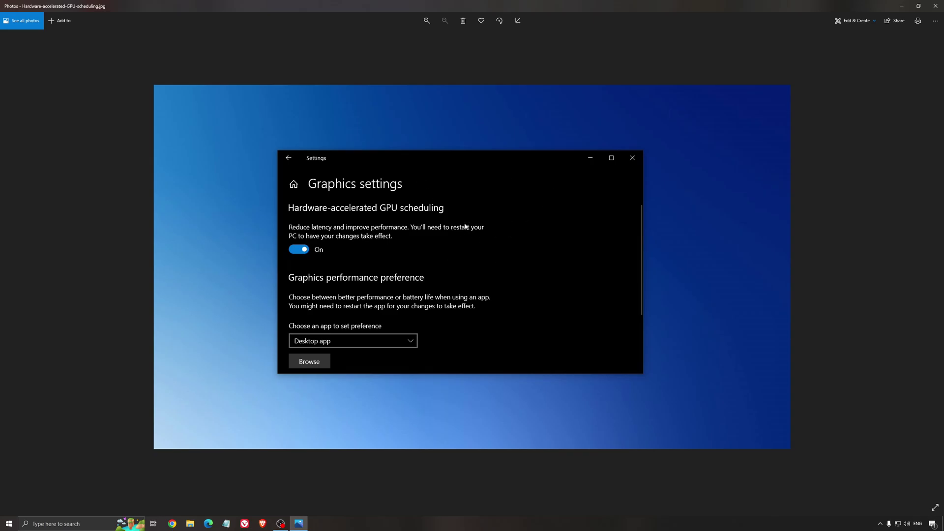
click(935, 6)
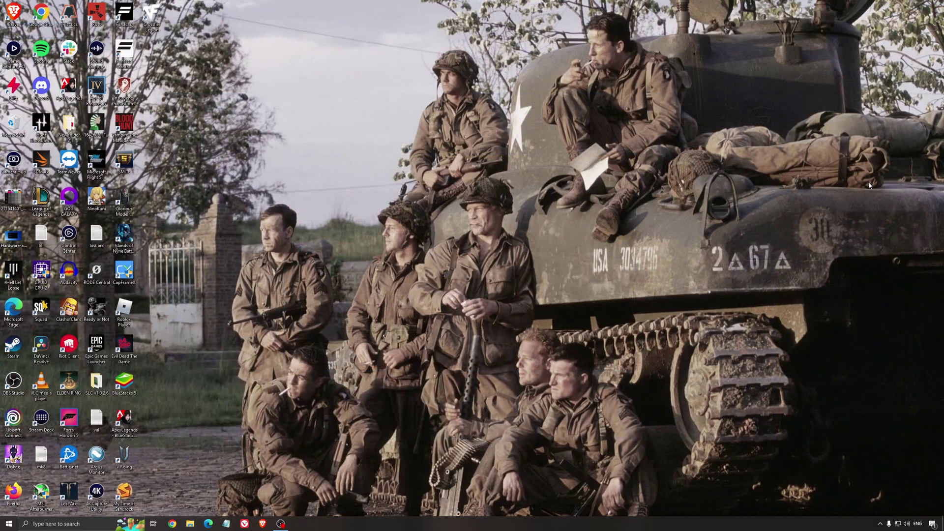
- Switch to AMD Software and check for driver updates from its home page
click(880, 523)
click(888, 494)
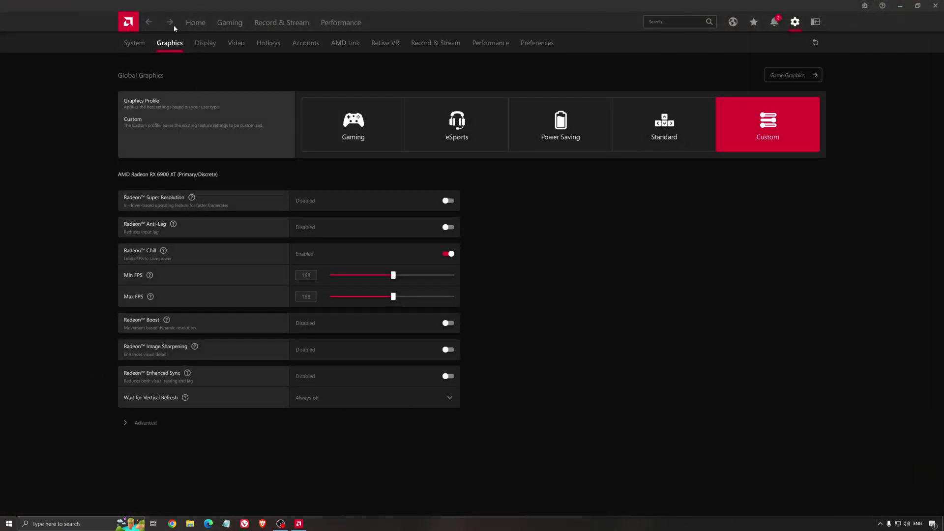
click(191, 24)
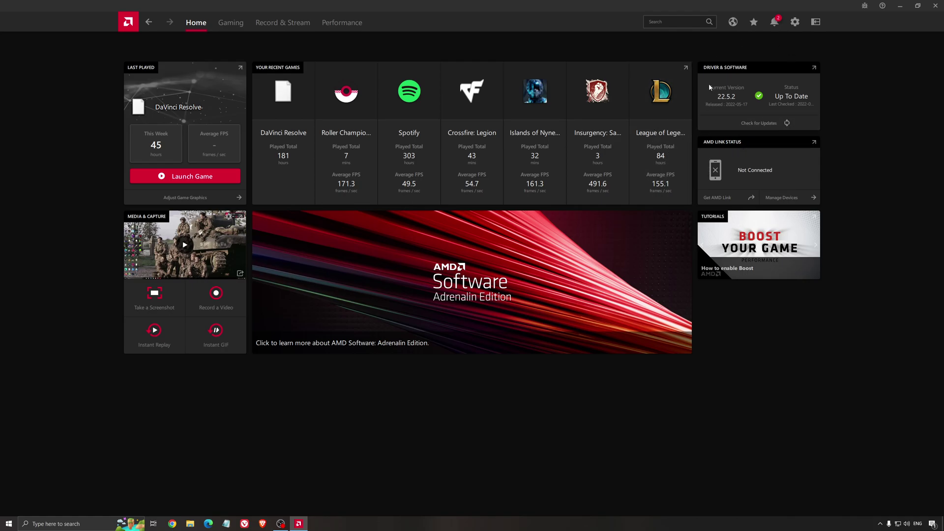
click(786, 123)
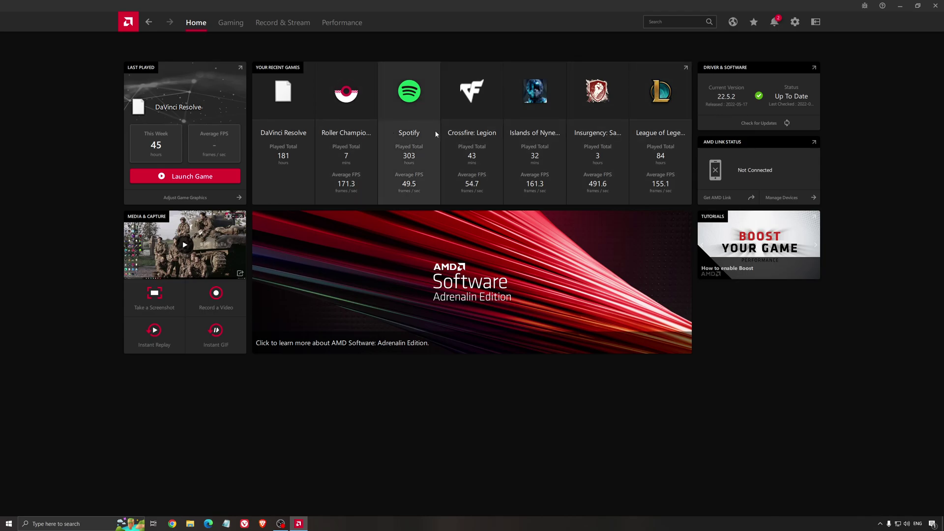
- Review the Global Graphics settings for the games in AMD Software, and close the program
click(231, 23)
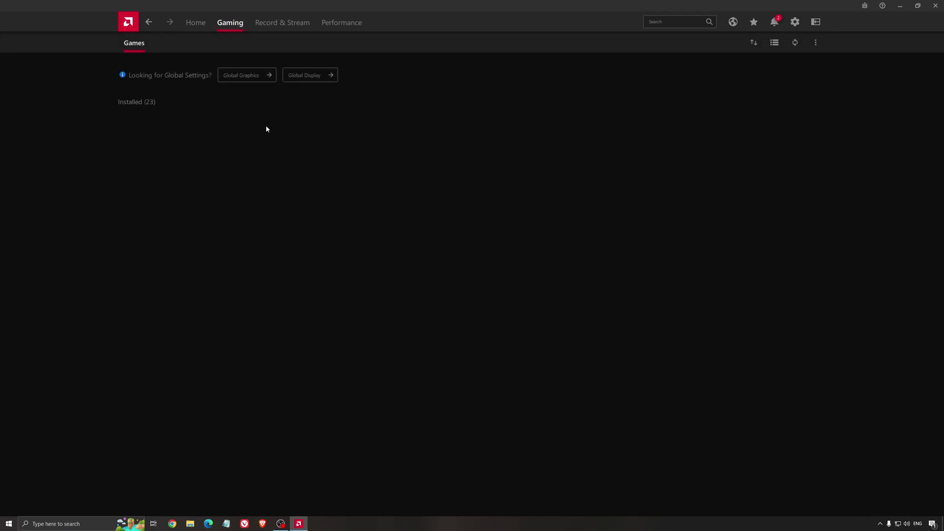
click(246, 75)
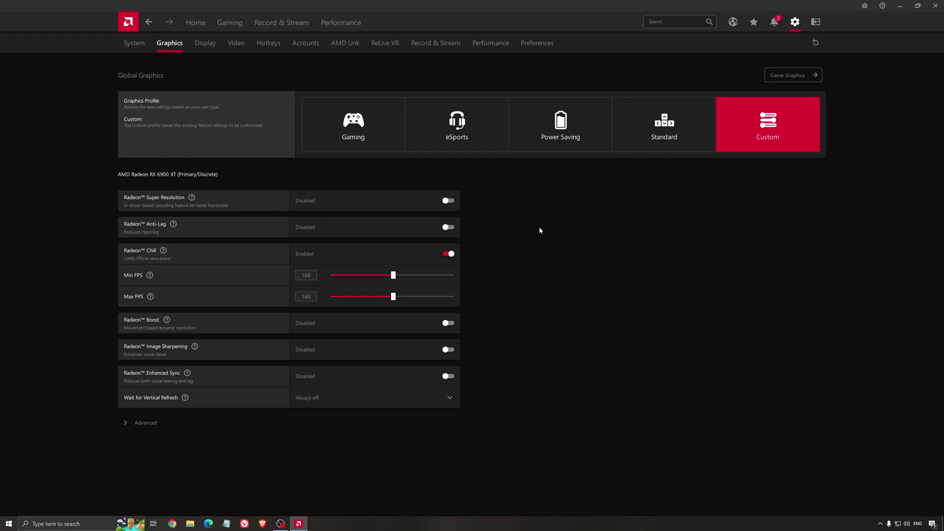
click(935, 5)
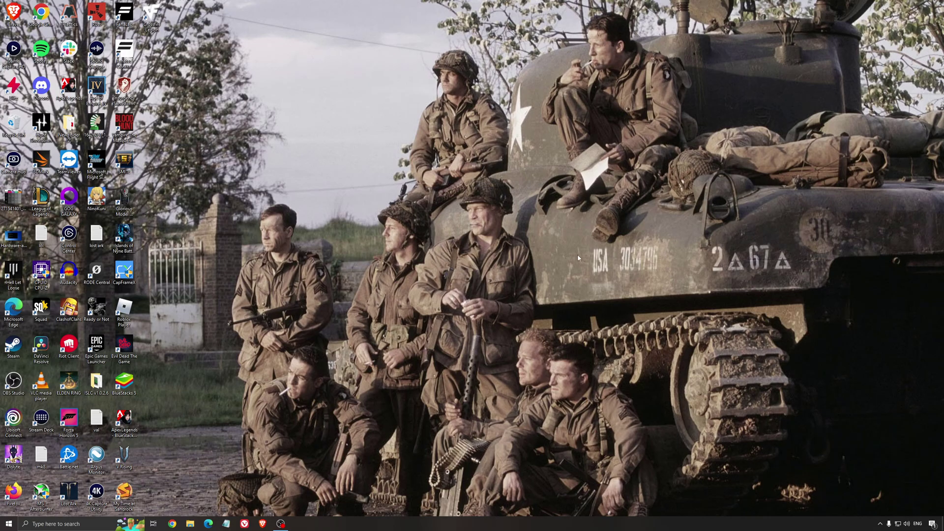
- Find the Windows power plan settings, review the available plans in Power Options, and close the window
click(91, 525)
text(edit power plan)
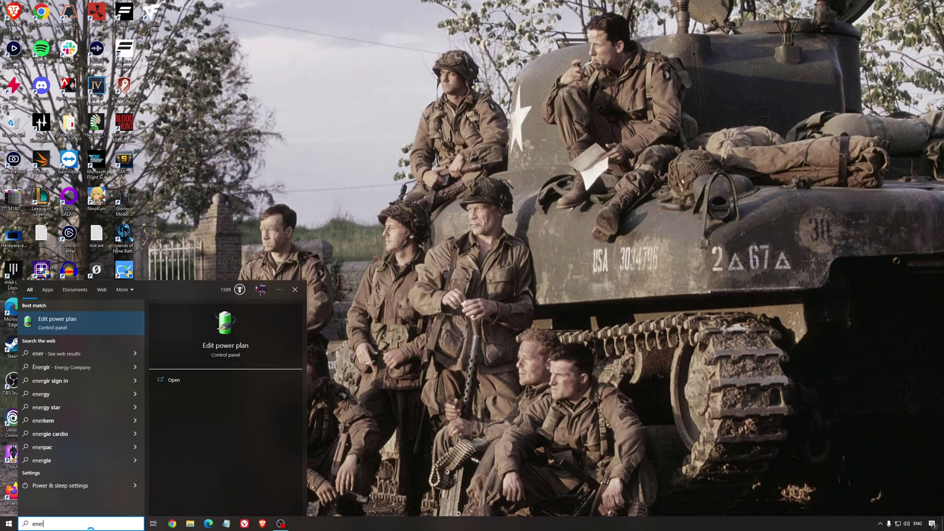
key(Return)
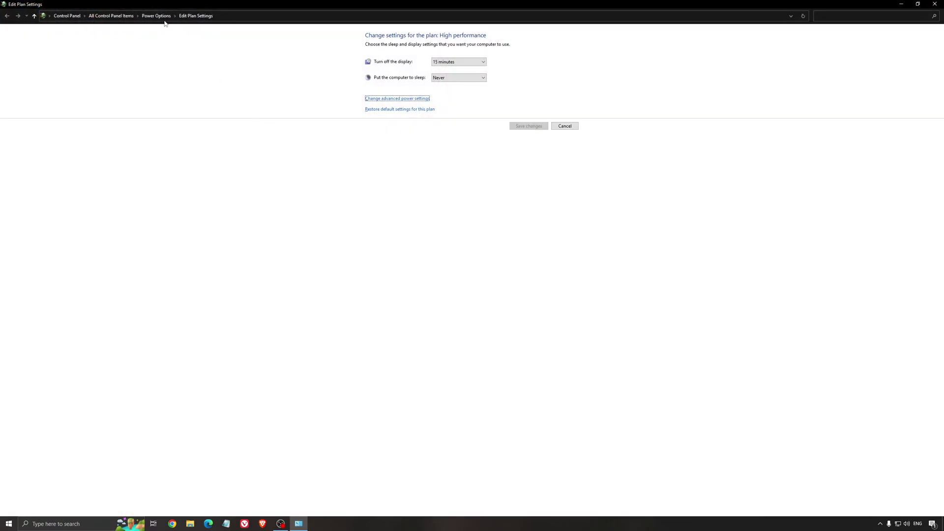
click(157, 16)
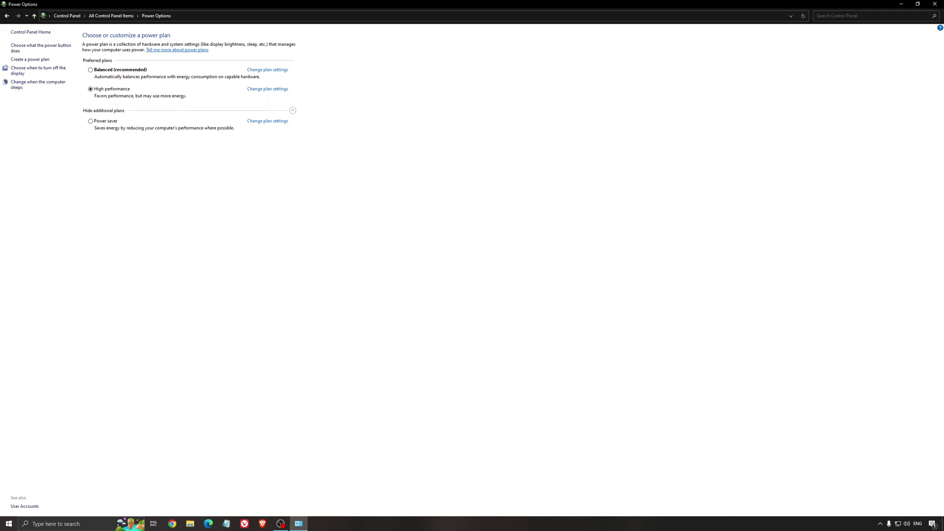
click(934, 4)
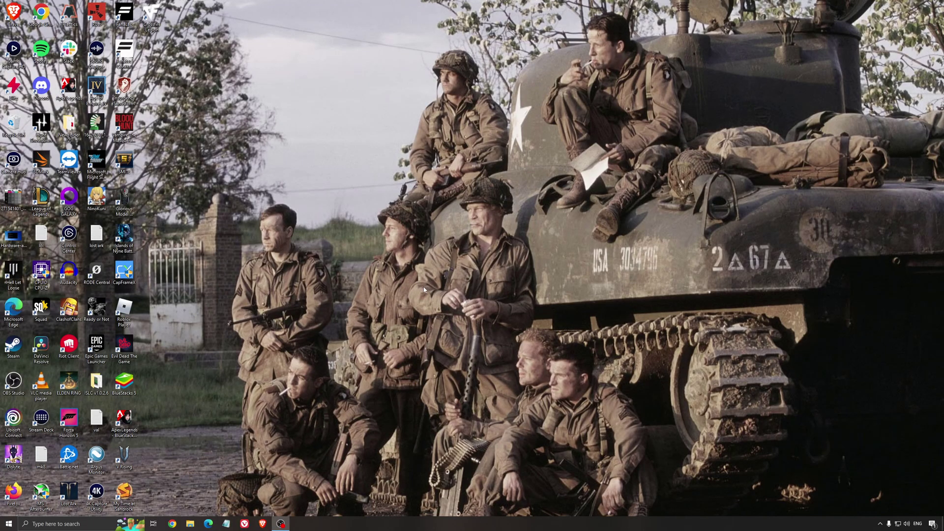
- Launch Intelligent standby list cleaner from the ISLC v1.0.2.6 folder on the desktop
double_click(97, 381)
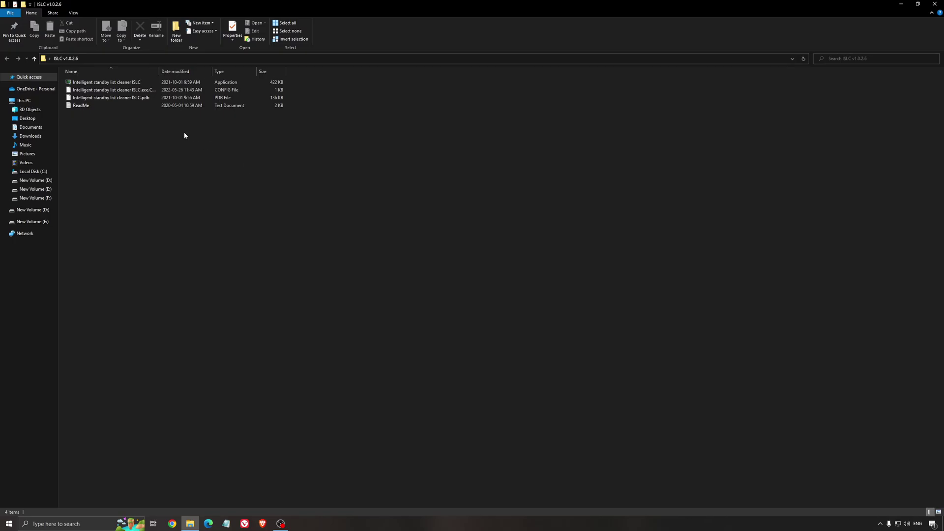
double_click(130, 84)
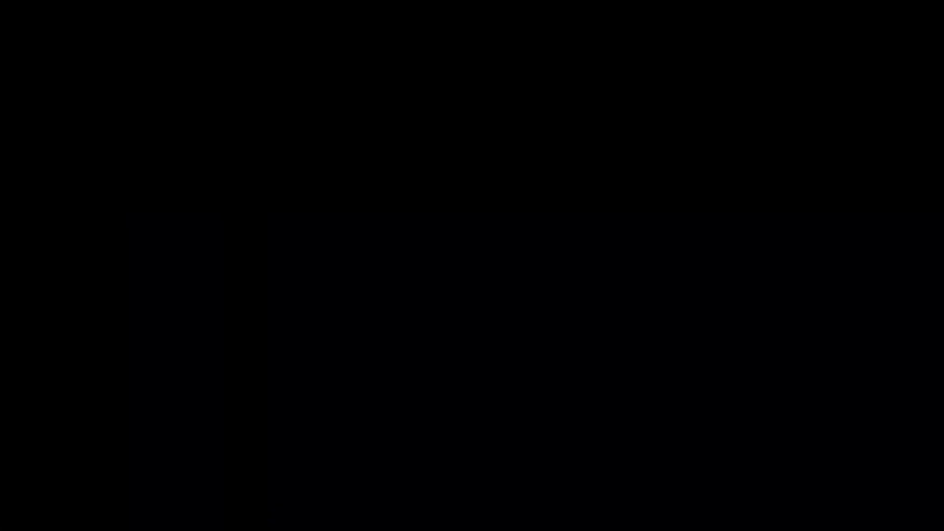
click(523, 198)
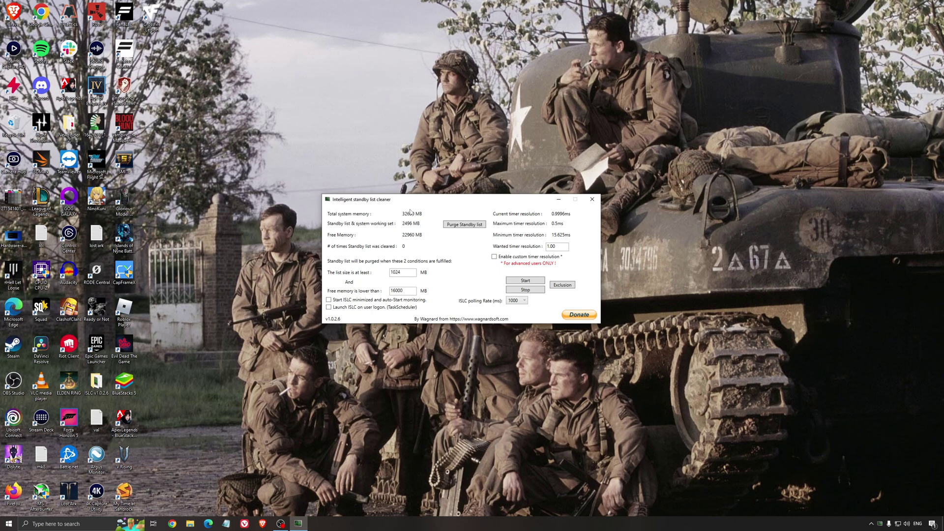
- Start standby list monitoring in Intelligent standby list cleaner and minimize its window
drag(402, 291, 330, 290)
click(525, 281)
drag(500, 200, 532, 198)
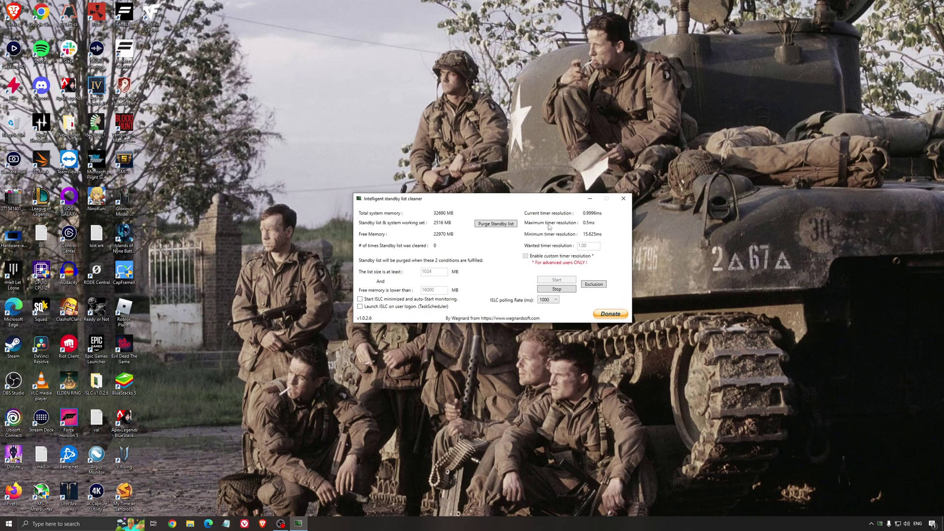
click(590, 198)
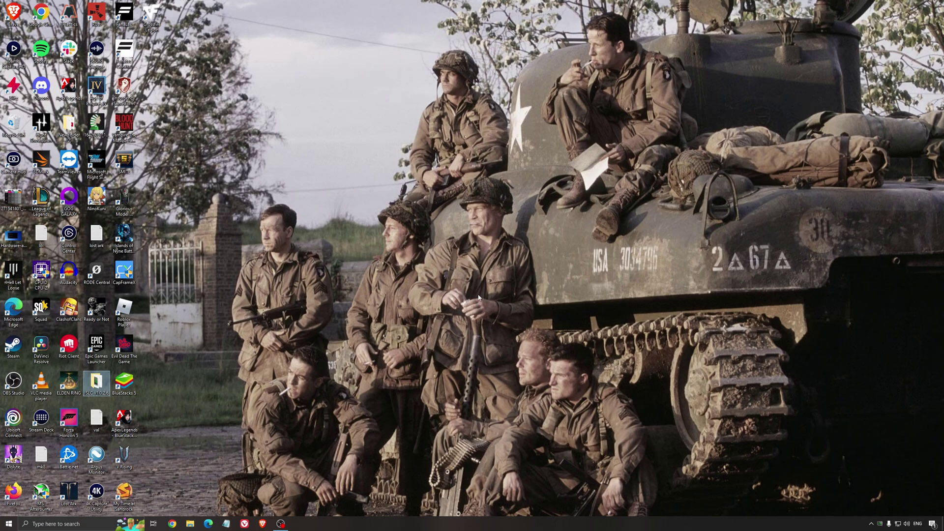
click(456, 264)
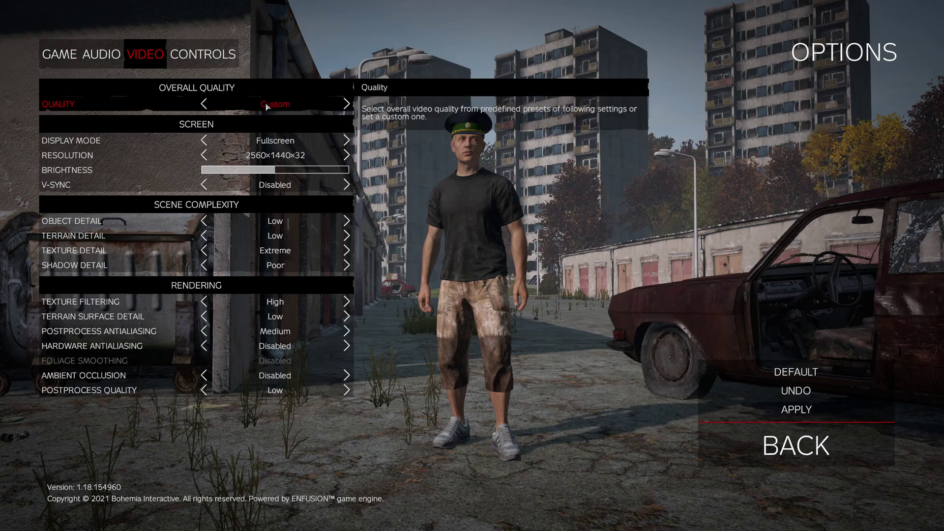
- In the DayZ video options, try Object Detail at Poor, Low and Medium, and set it back to Poor
mouse_move(281, 105)
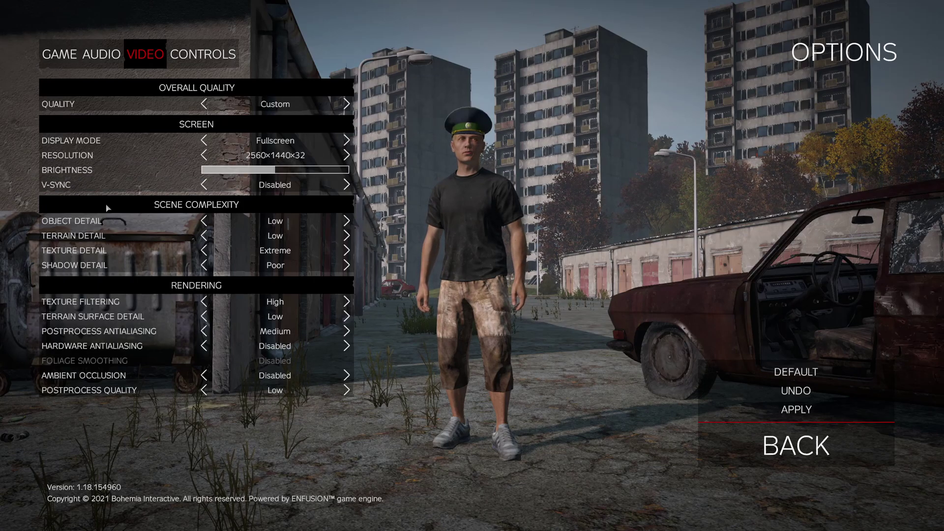
click(204, 221)
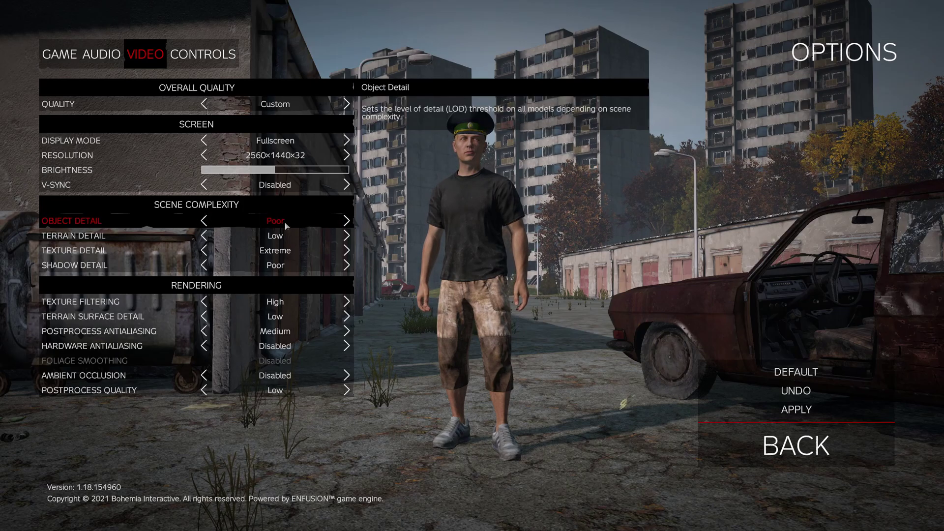
click(347, 221)
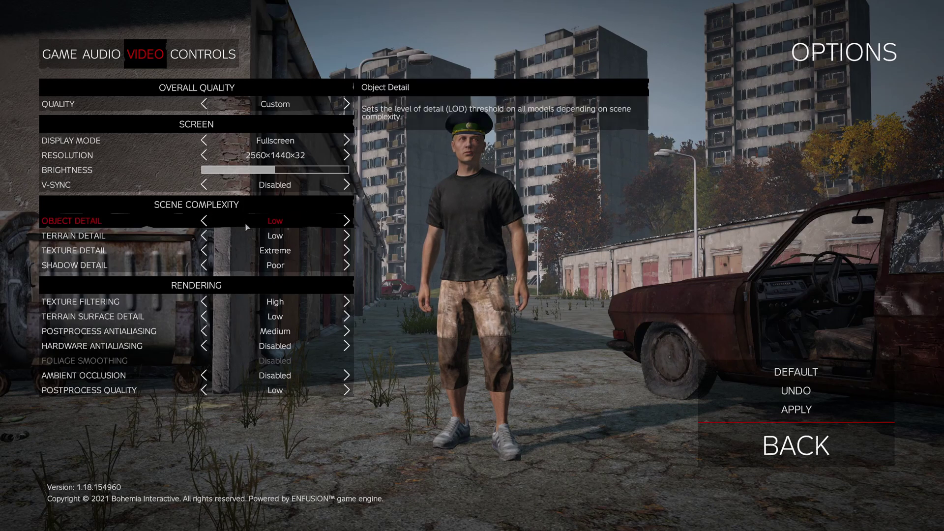
click(347, 221)
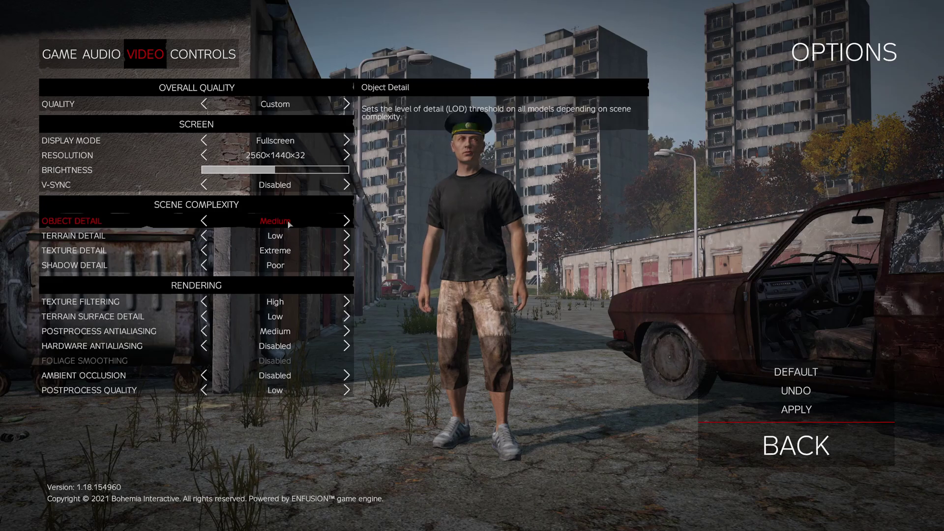
click(209, 222)
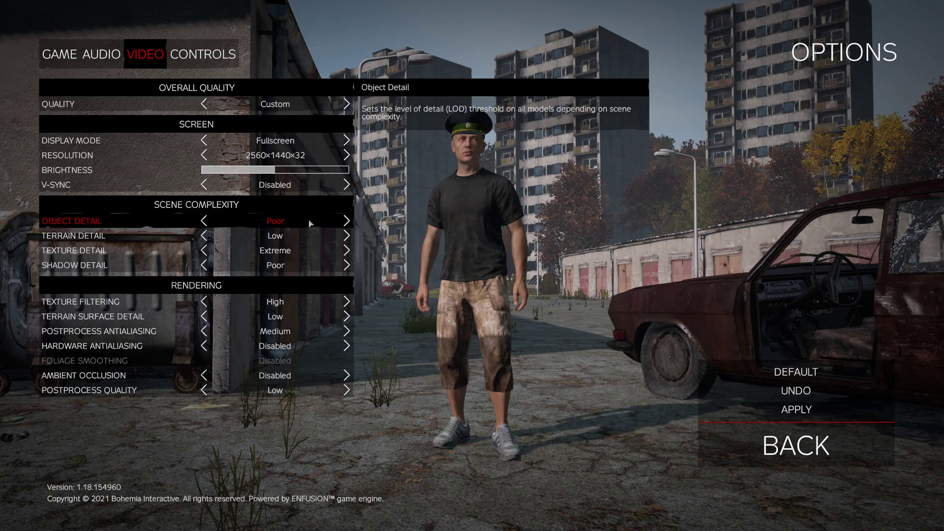